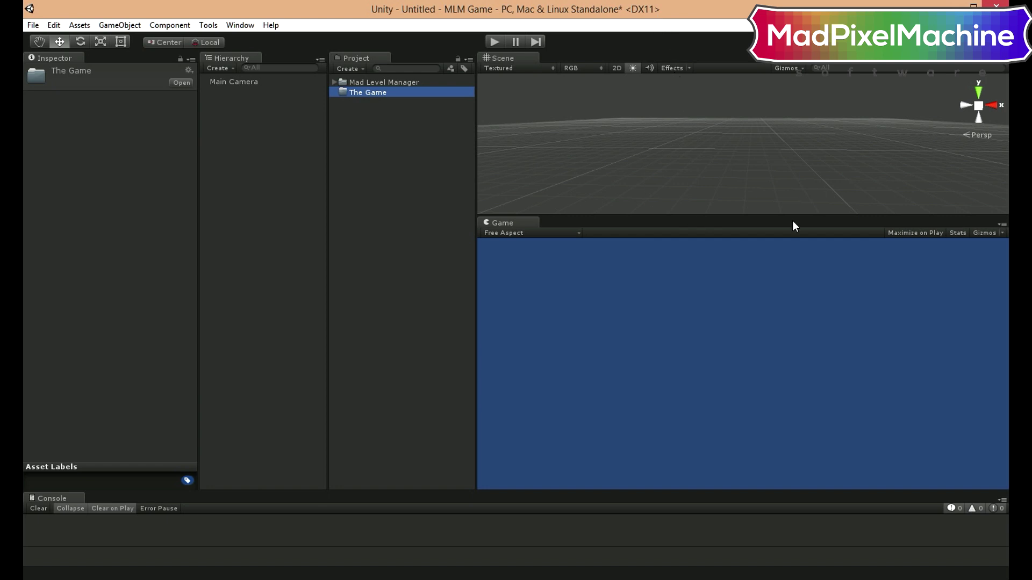
Add a directional light to the scene and reposition it.
click(237, 69)
mouse_move(241, 137)
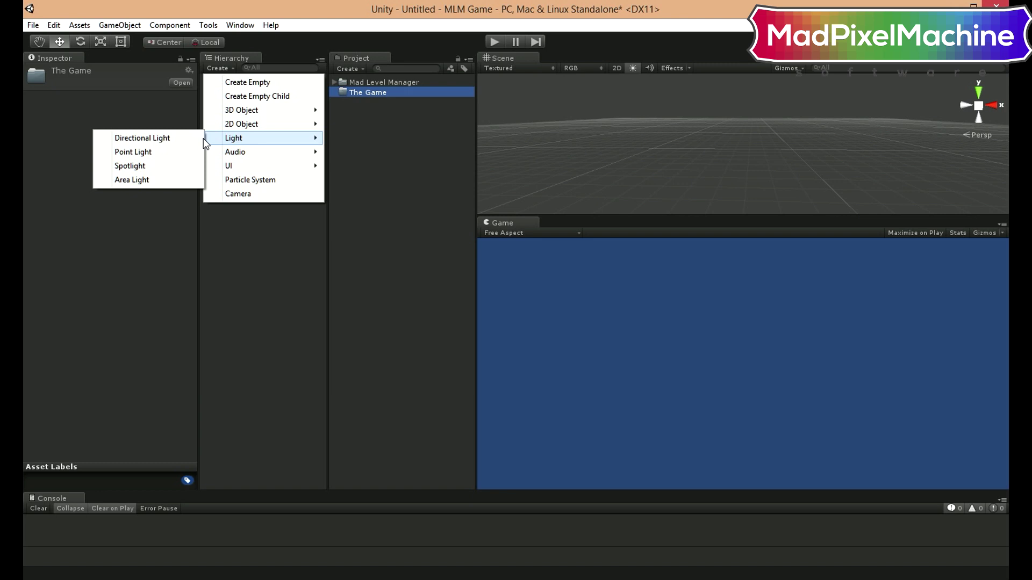
click(202, 137)
drag(731, 170, 772, 78)
Add a capsule, reset its transform, set Z to 5, slide it left, and rename it Hero.
click(219, 68)
mouse_move(241, 109)
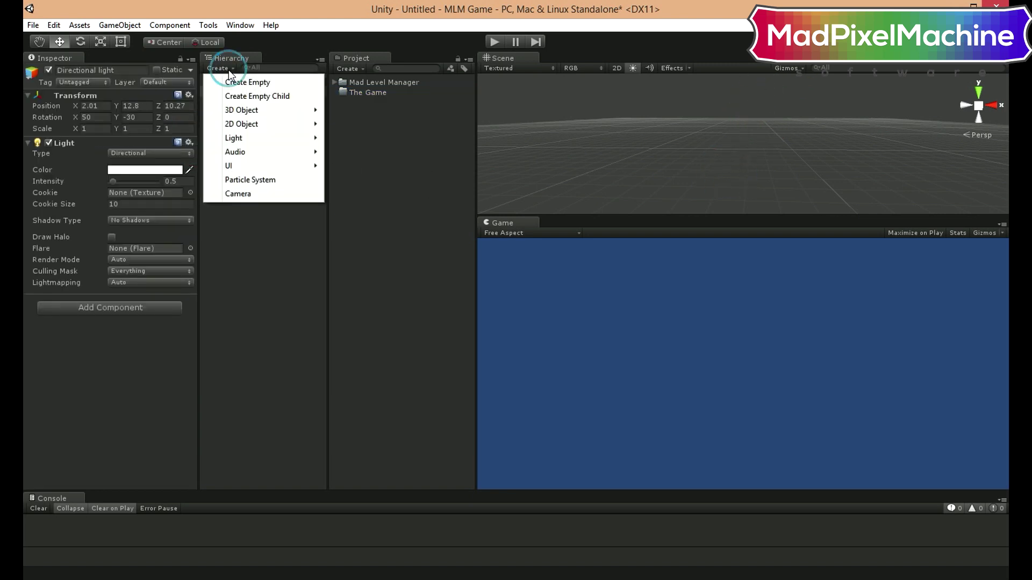
click(156, 141)
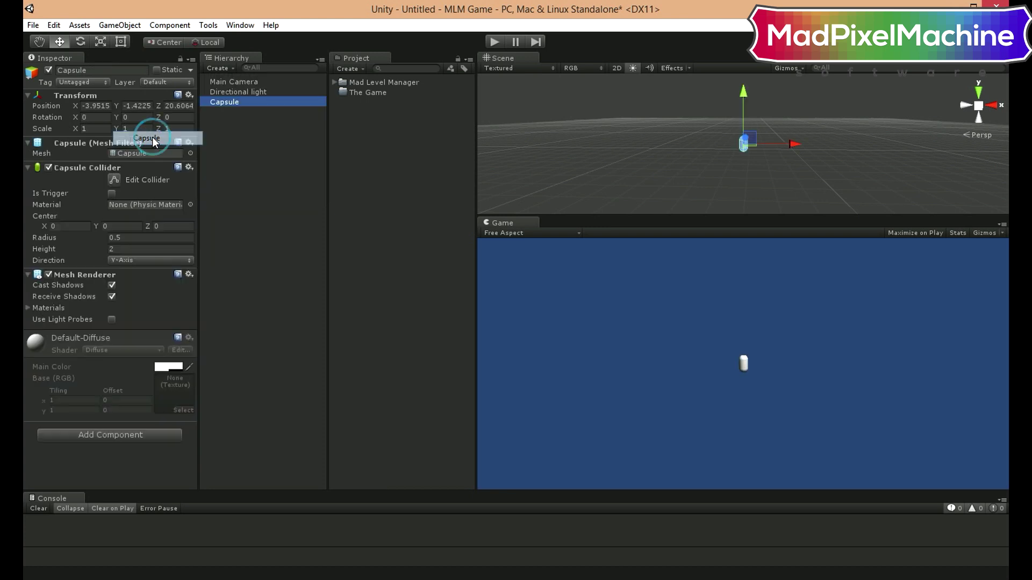
click(188, 96)
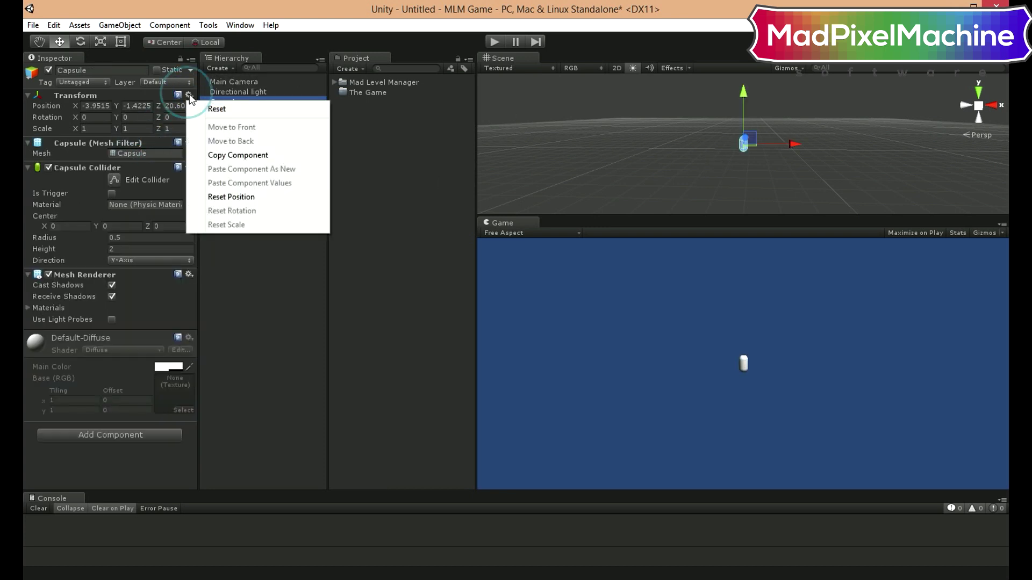
click(215, 108)
click(183, 107)
text(5)
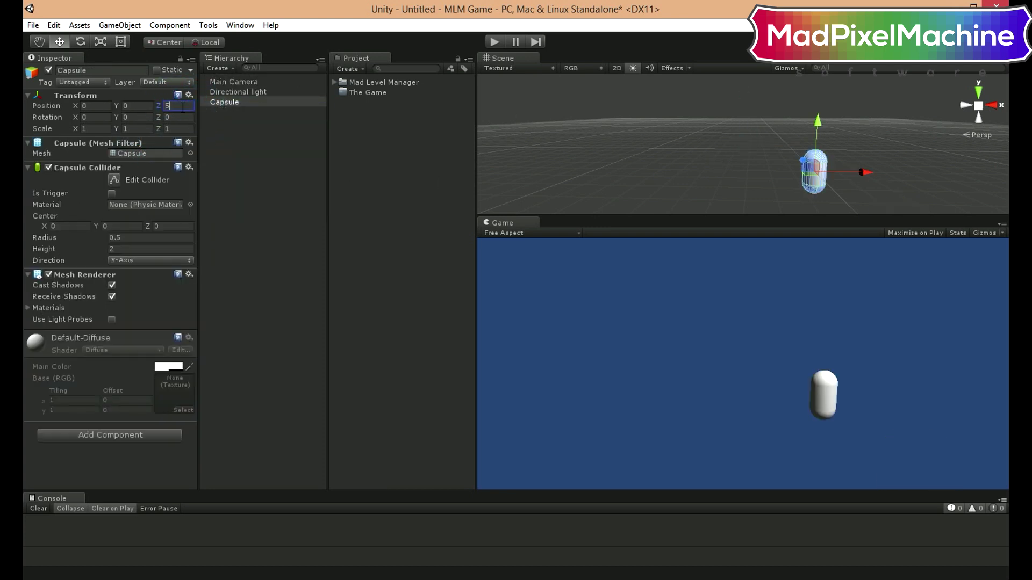
drag(866, 172, 618, 173)
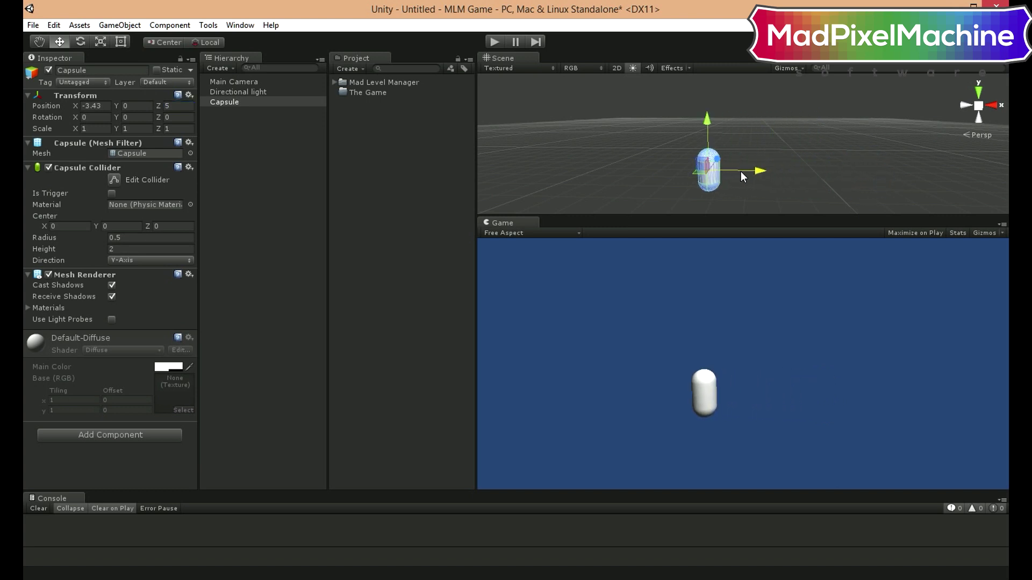
click(230, 102)
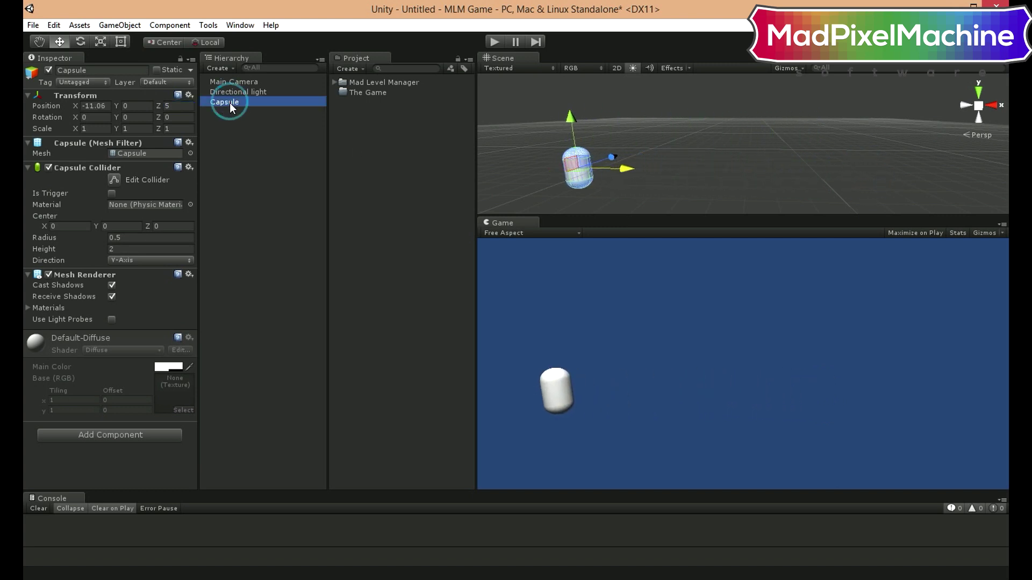
text(Hero)
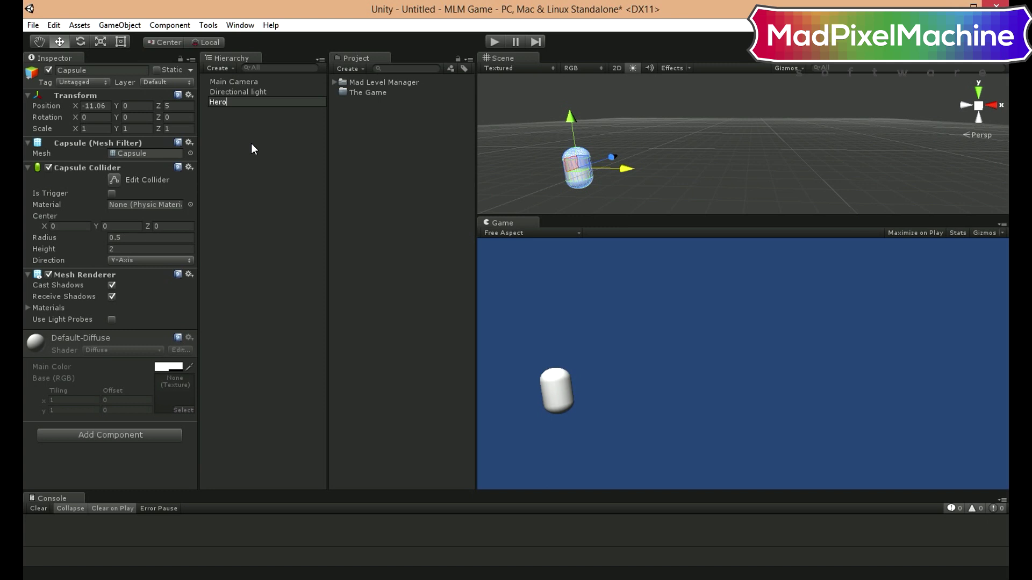
key(Return)
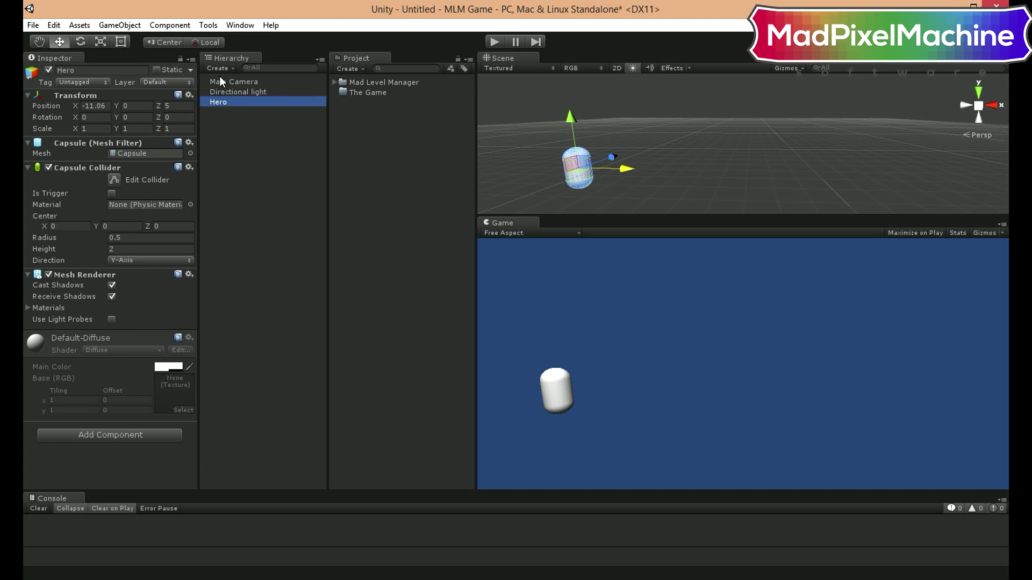
Add a sphere at Z 5, move it along X, and rename it Coin.
click(219, 70)
mouse_move(242, 110)
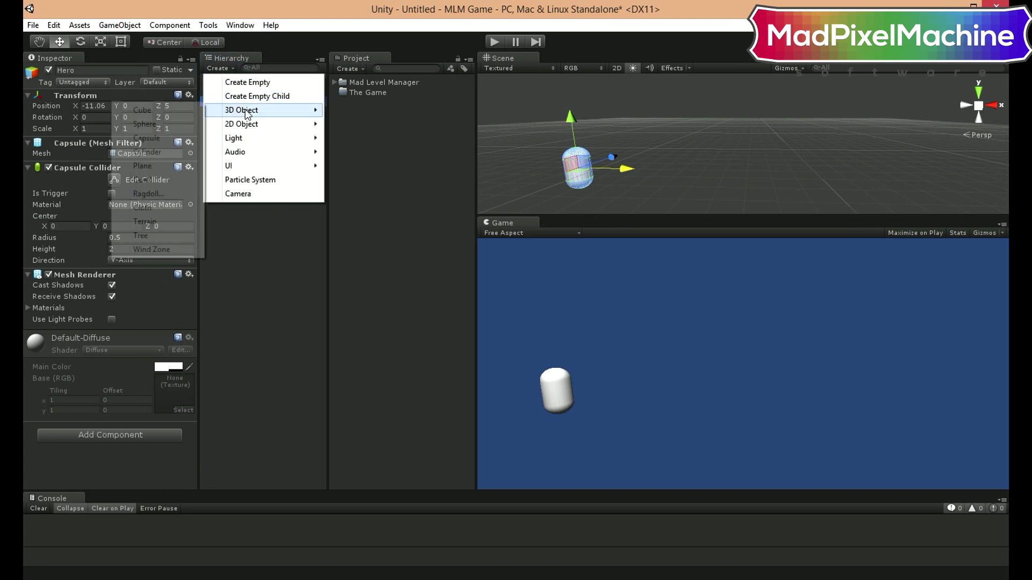
click(169, 124)
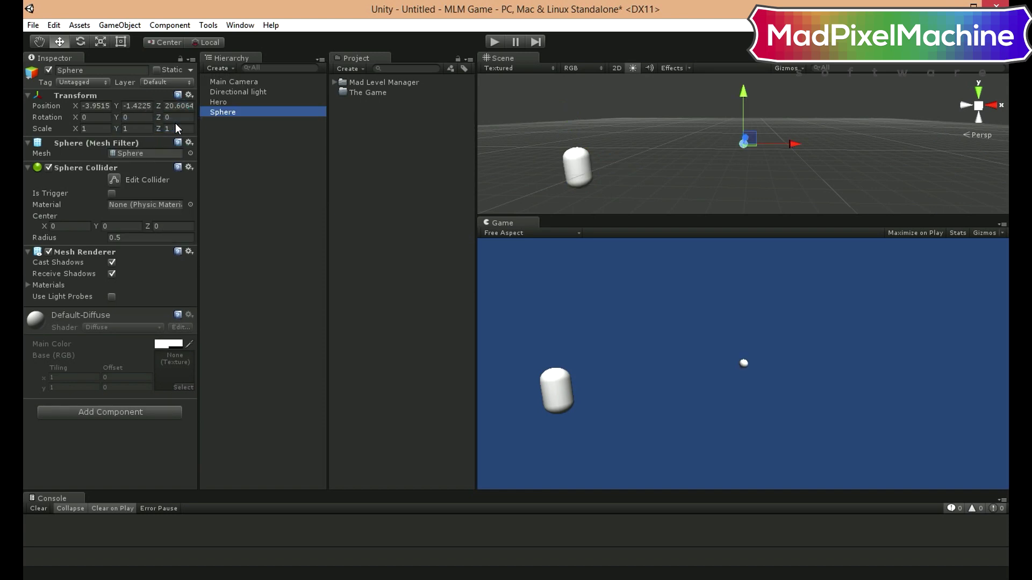
click(188, 95)
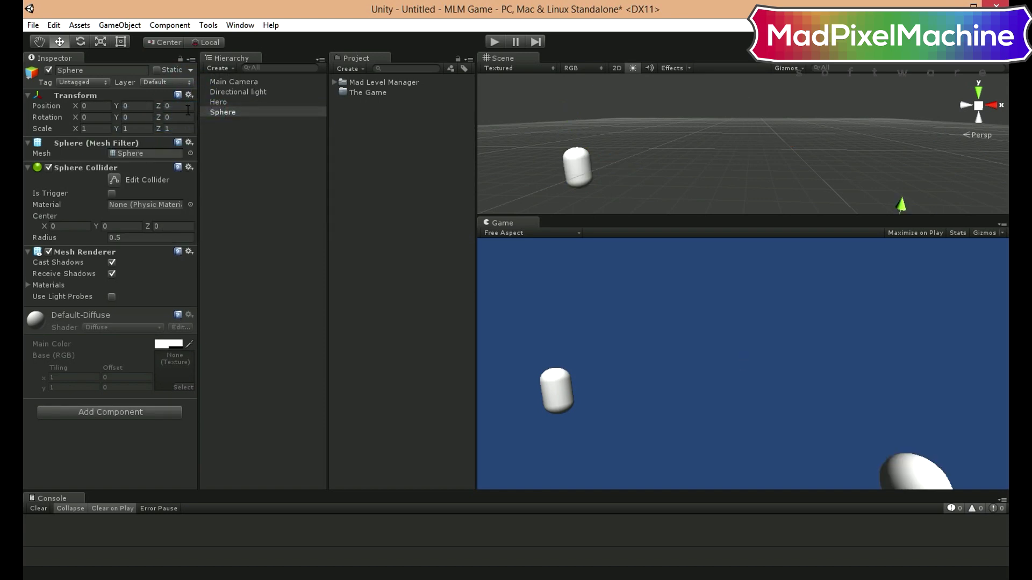
click(184, 107)
text(5)
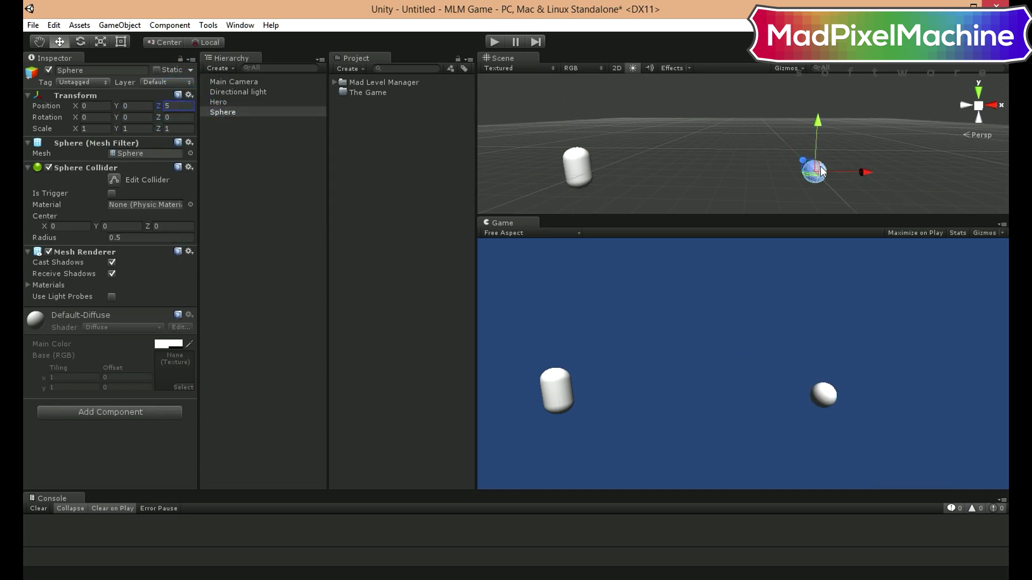
drag(865, 172, 724, 173)
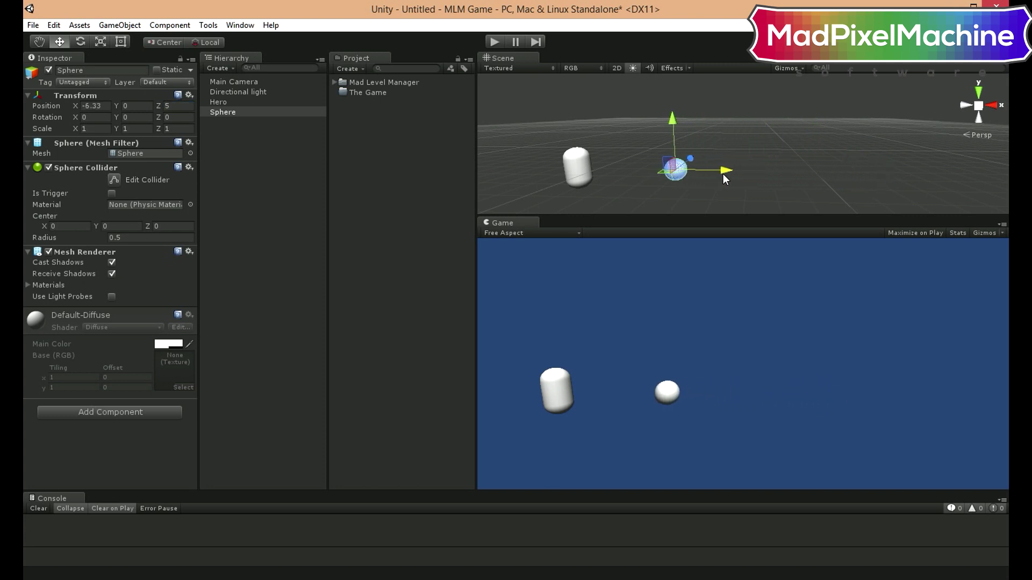
click(231, 113)
text(Coin)
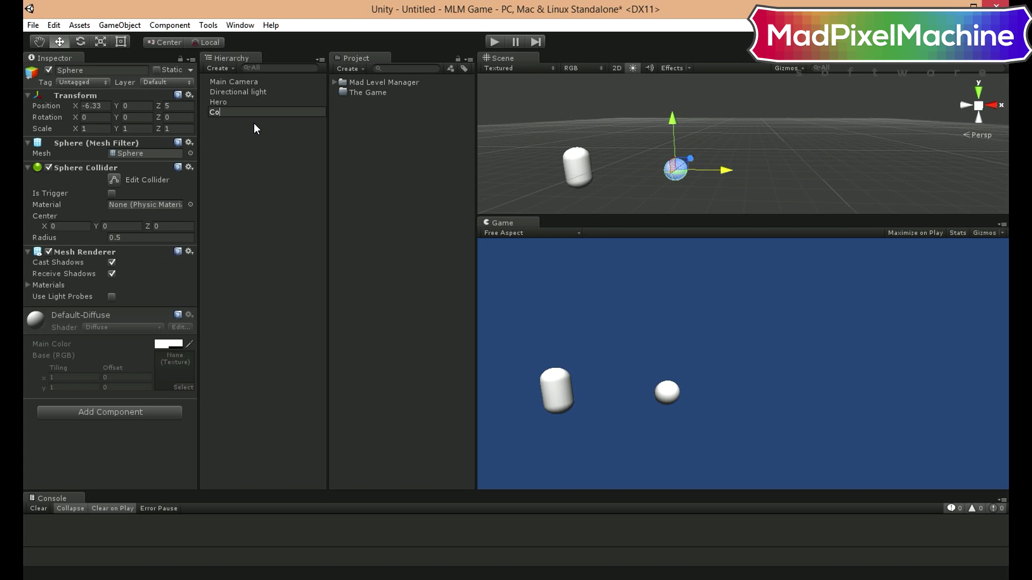
key(Return)
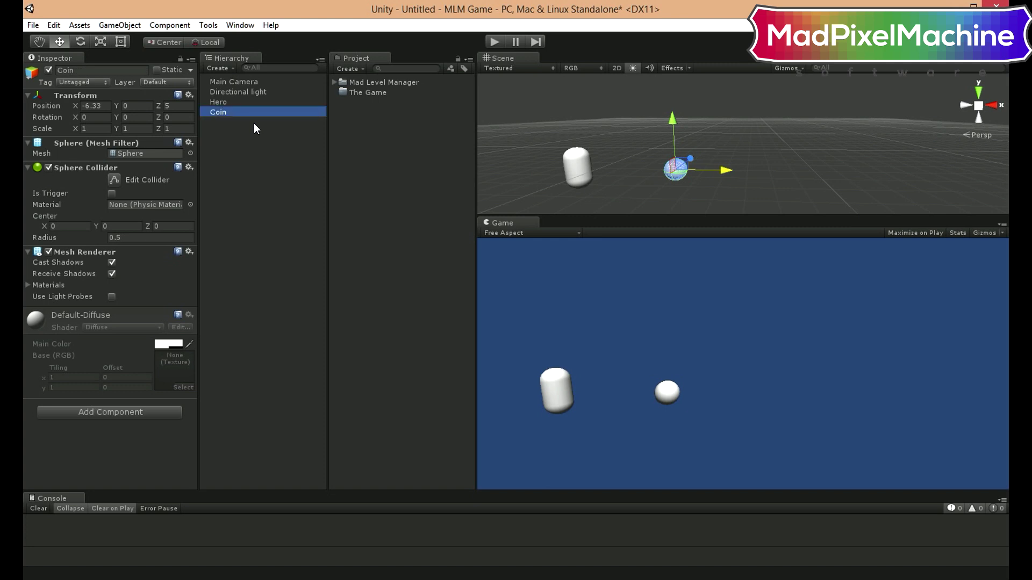
Duplicate the Coin and space the second and third copies further right along X.
key(ctrl+d)
key(ctrl+d)
click(223, 122)
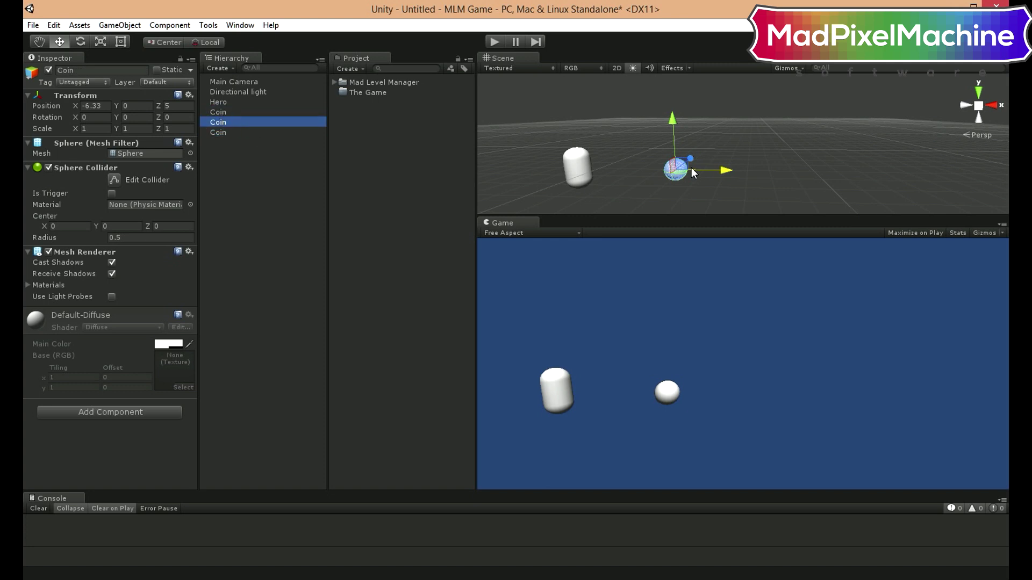
drag(724, 175, 813, 167)
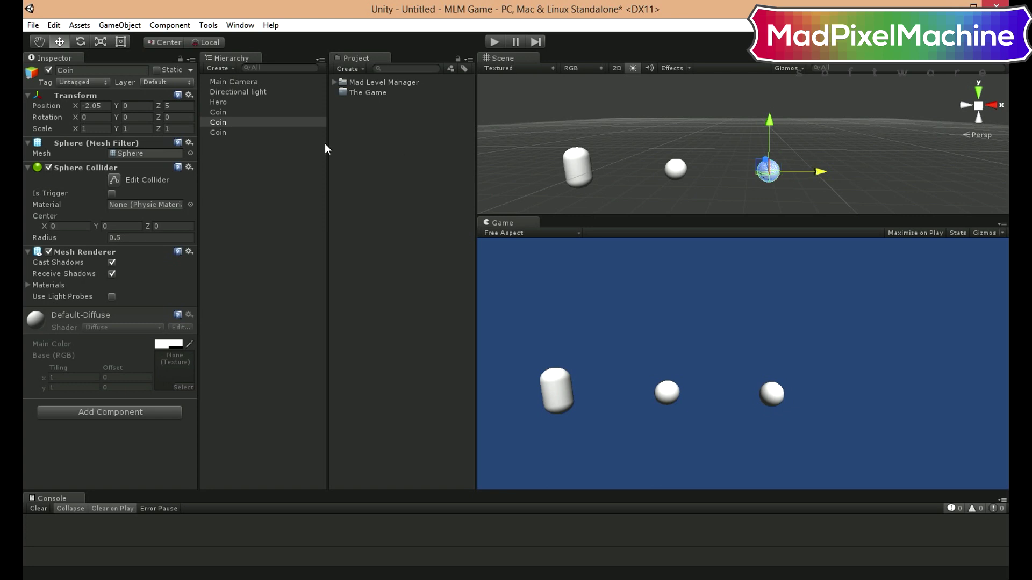
click(224, 133)
drag(724, 170, 901, 167)
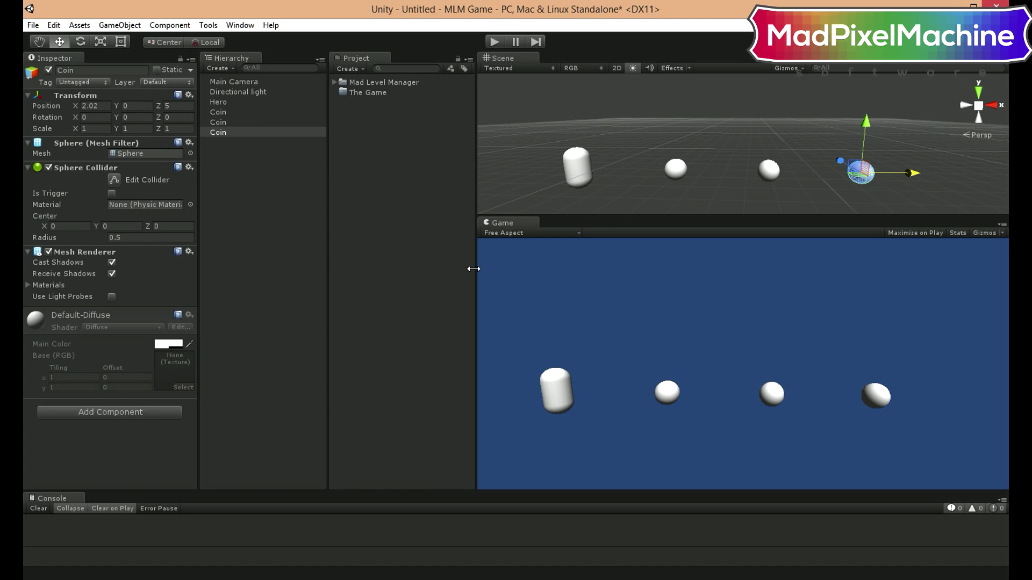
Create a Materials folder and move it into The Game folder.
click(352, 69)
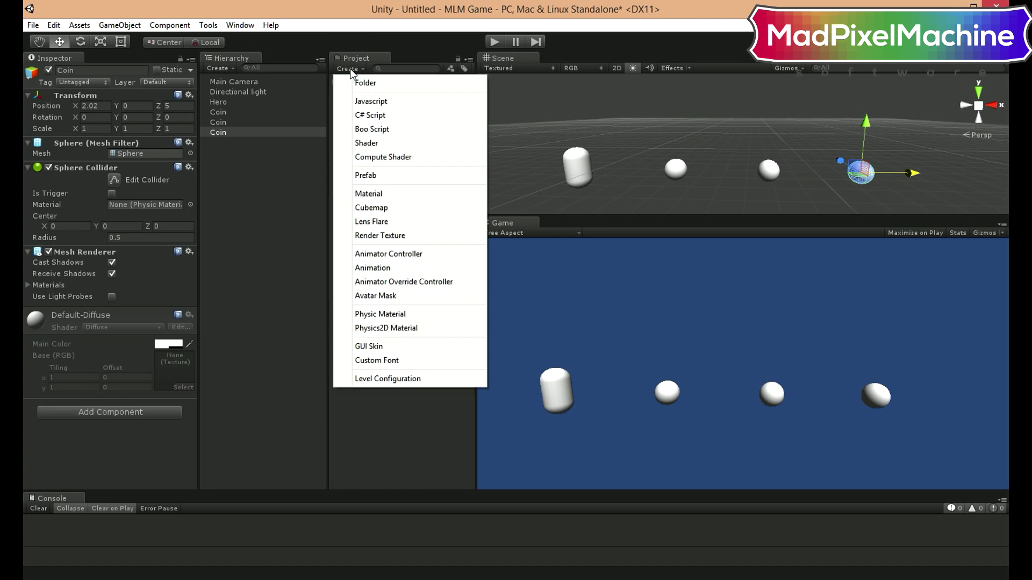
click(365, 82)
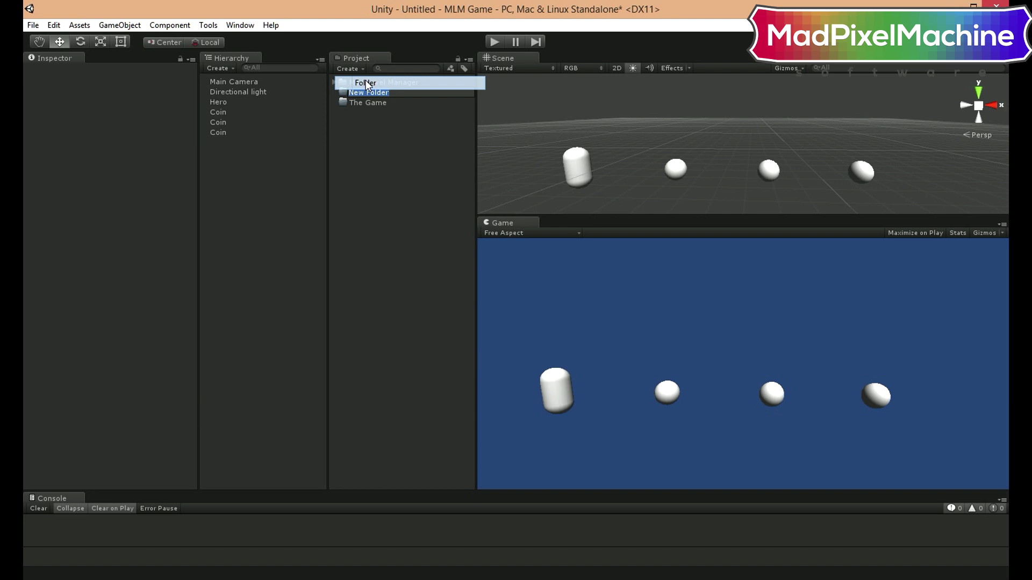
text(Materials)
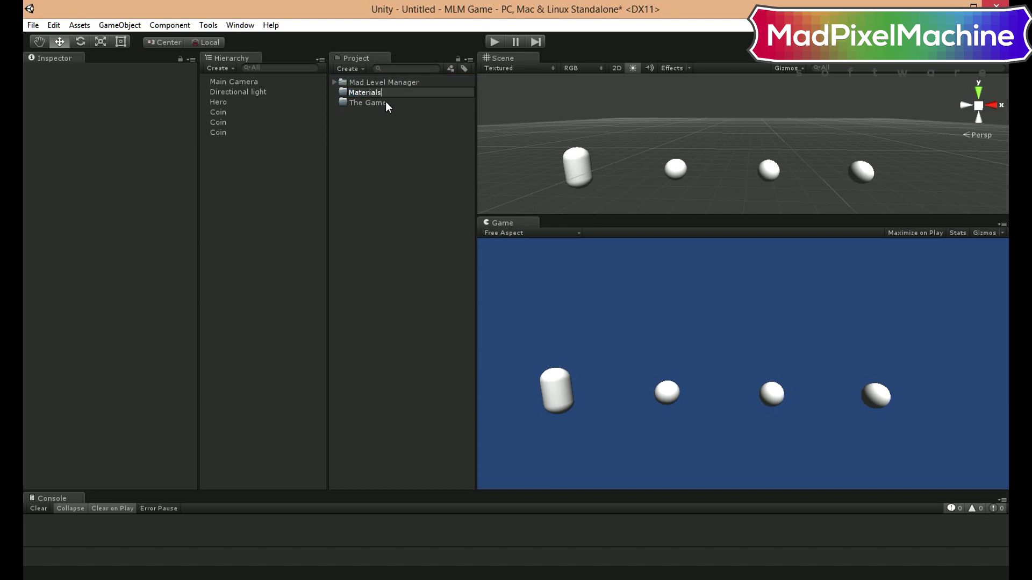
key(Return)
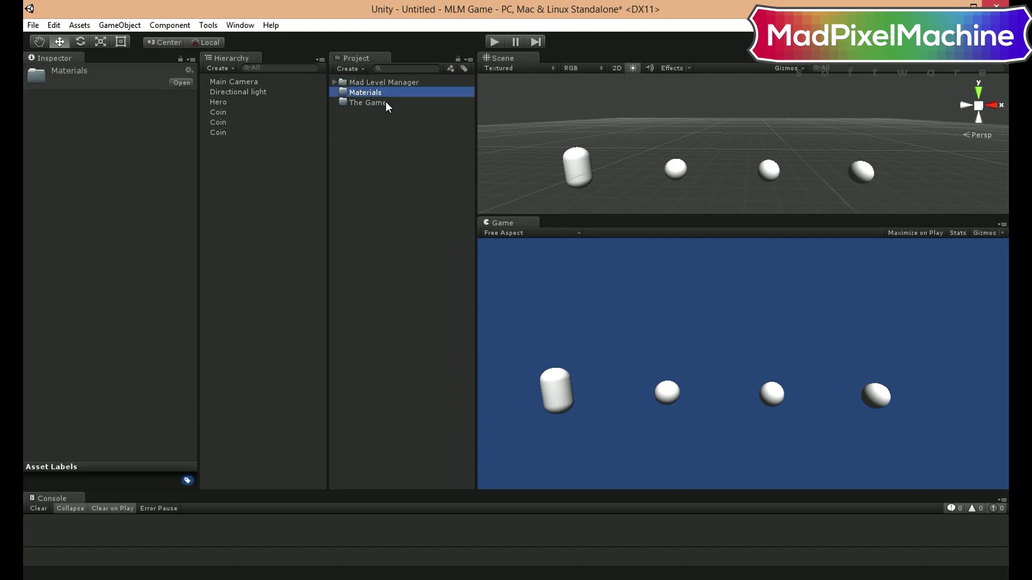
drag(363, 95, 368, 103)
Create a material named Hero in Materials with a bright green main colour.
click(350, 69)
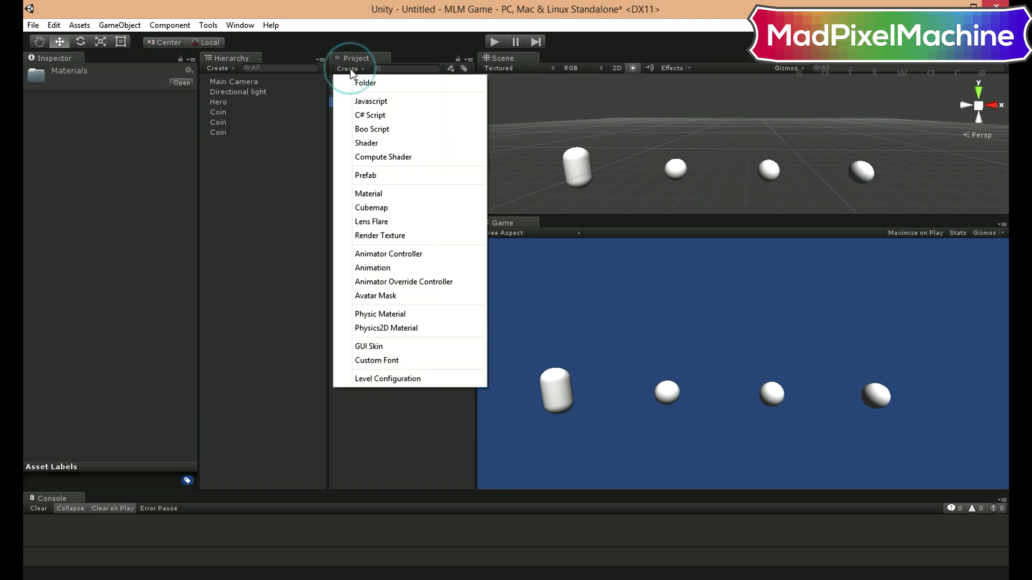
click(378, 195)
text(Hero)
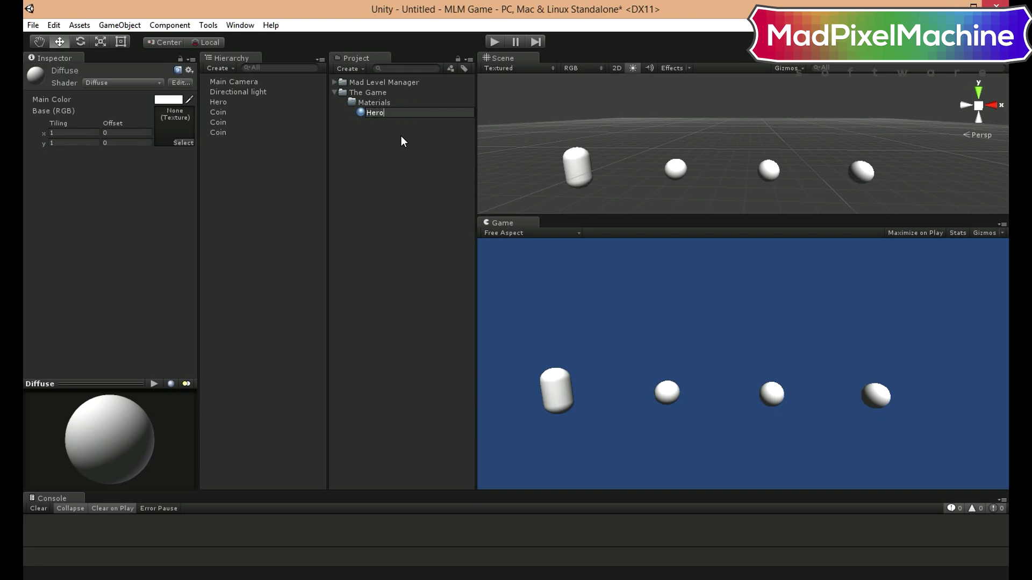
key(Return)
click(168, 100)
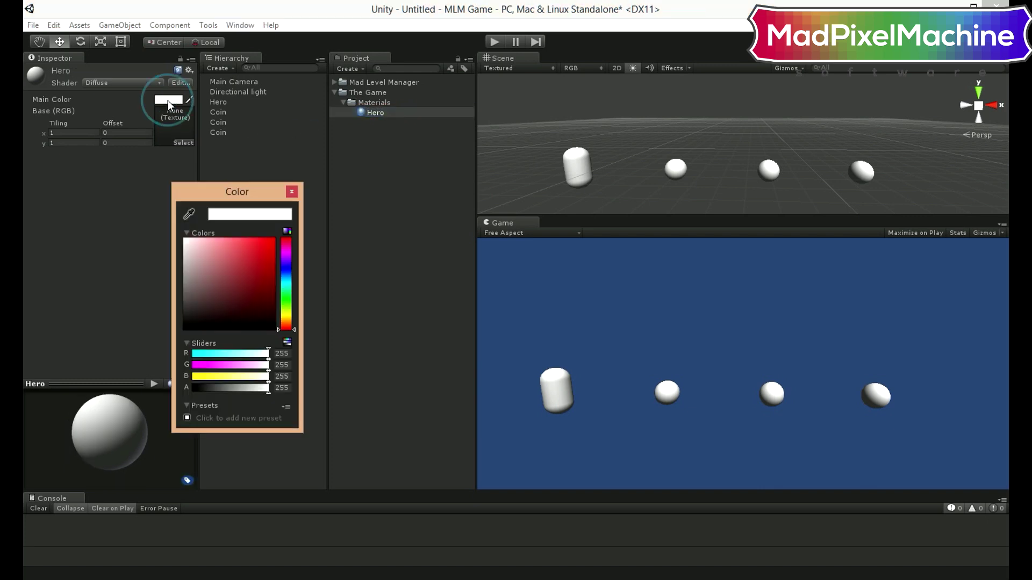
click(285, 299)
drag(263, 275, 273, 238)
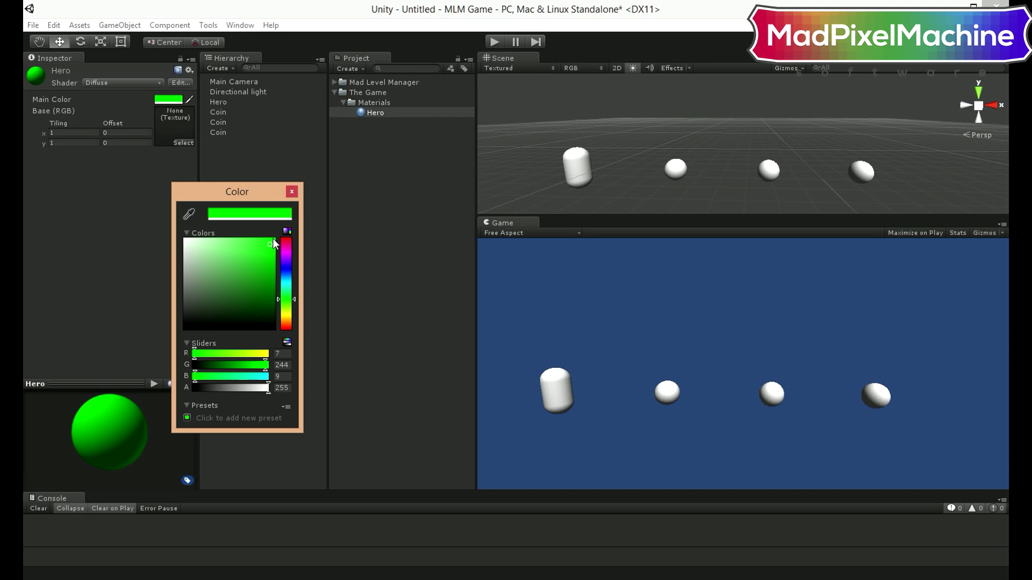
click(292, 192)
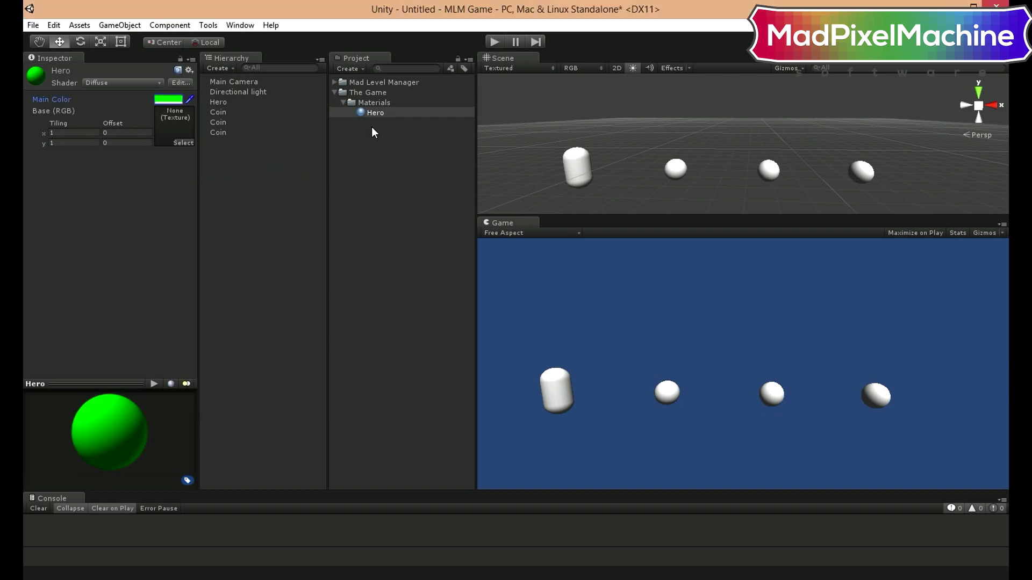
Duplicate the Hero material as Coin and change its main colour to yellow.
click(375, 113)
key(ctrl+d)
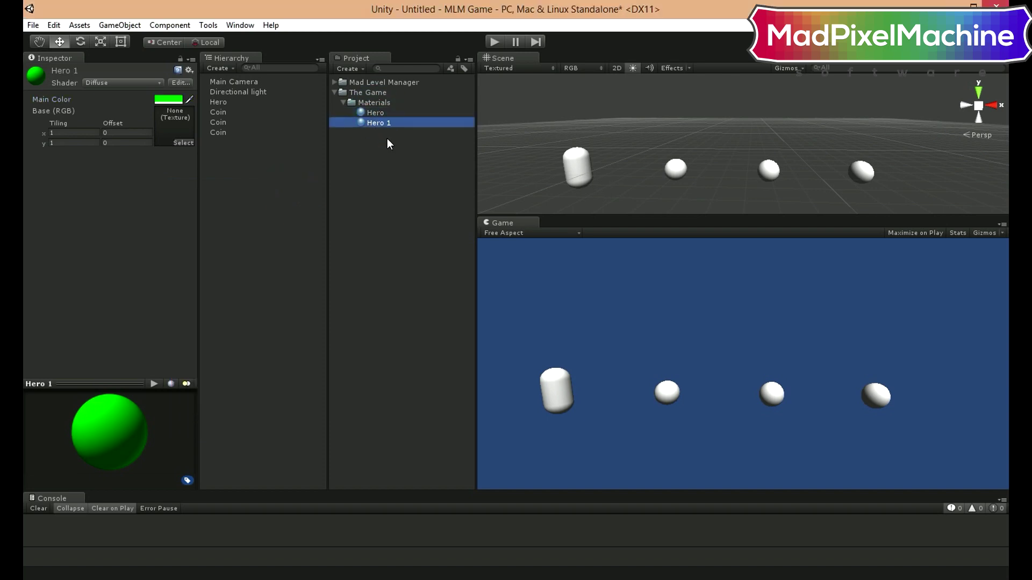
click(379, 127)
text(Co)
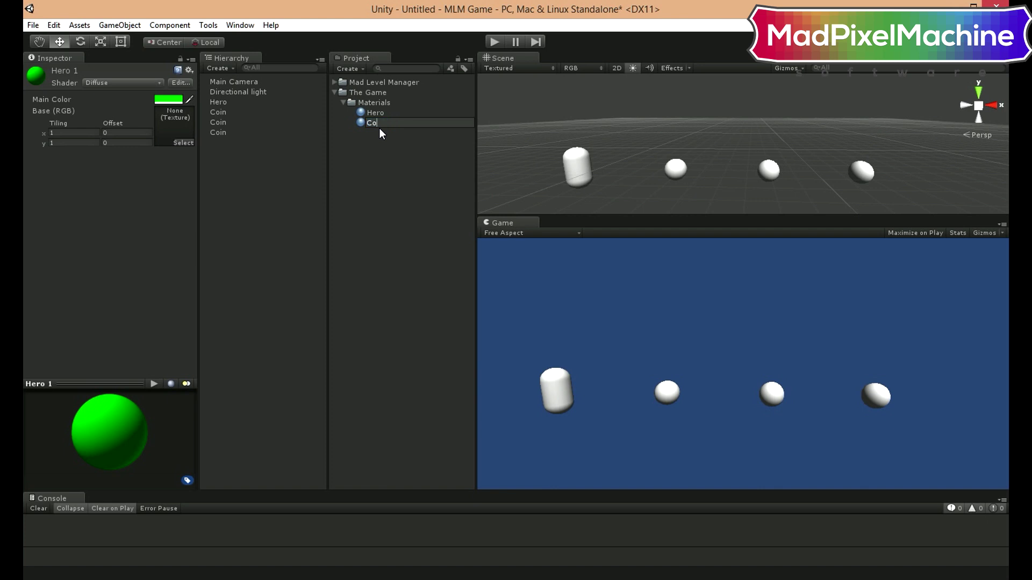
text(in)
key(Return)
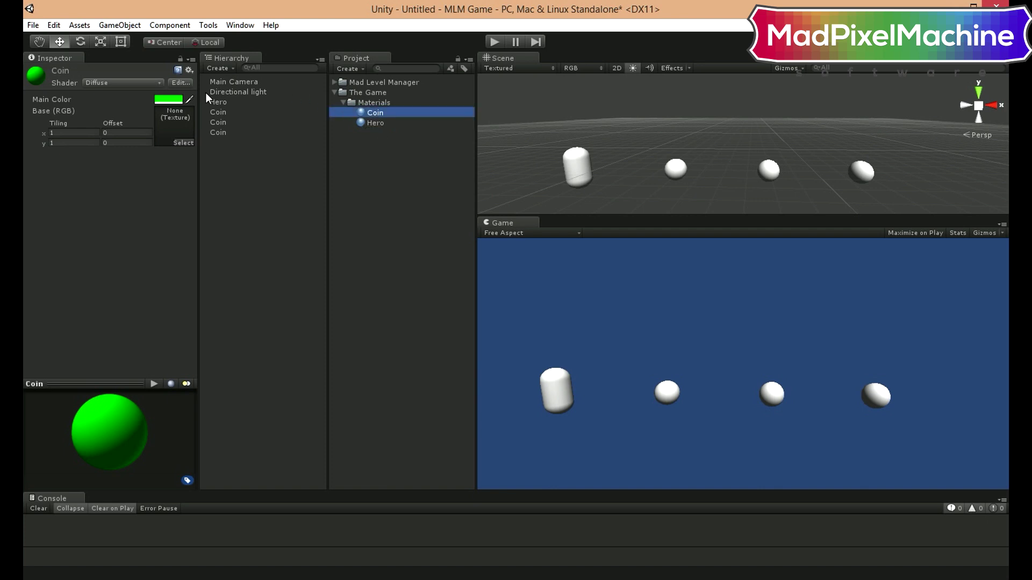
click(168, 99)
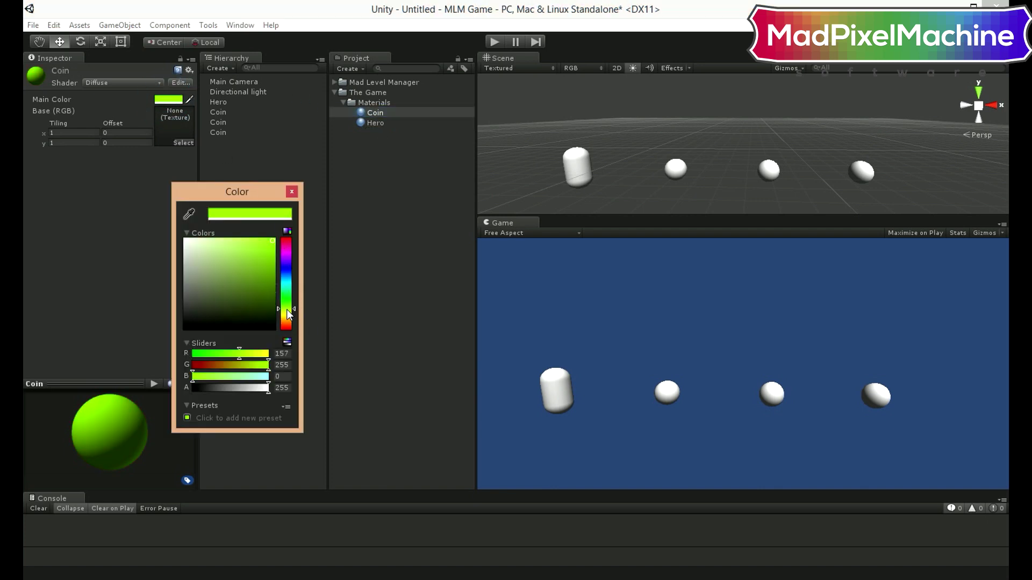
drag(286, 308, 285, 314)
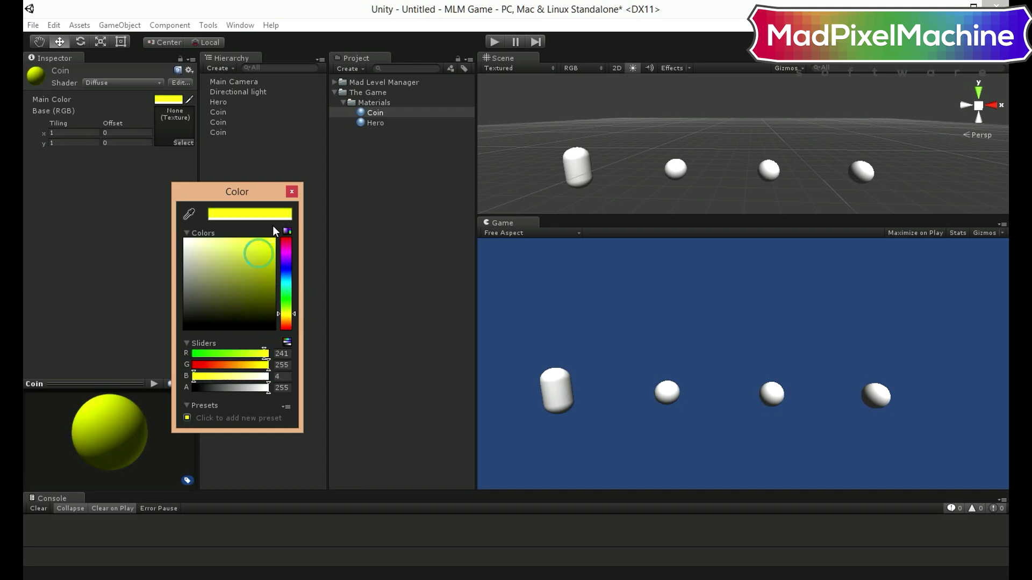
click(293, 190)
Apply the Coin material to all three coins and the Hero material to the Hero capsule.
drag(375, 114, 226, 113)
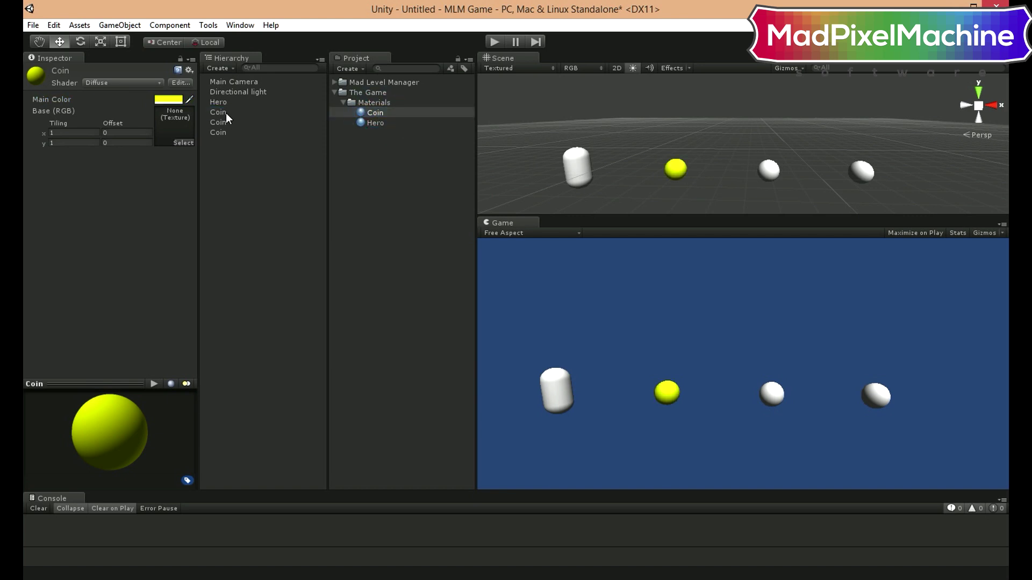
drag(375, 113, 220, 123)
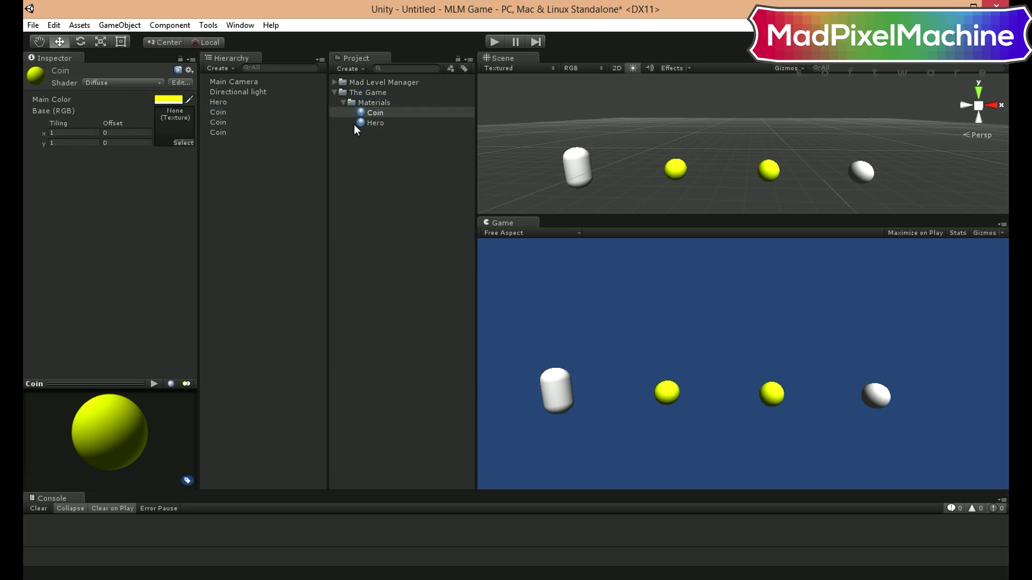
drag(381, 114, 234, 132)
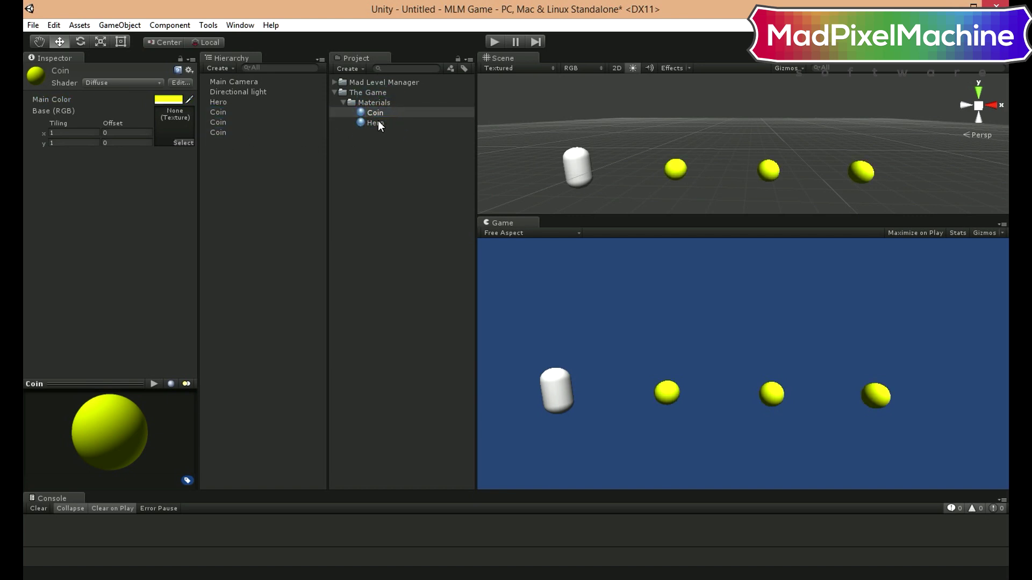
drag(378, 123, 217, 103)
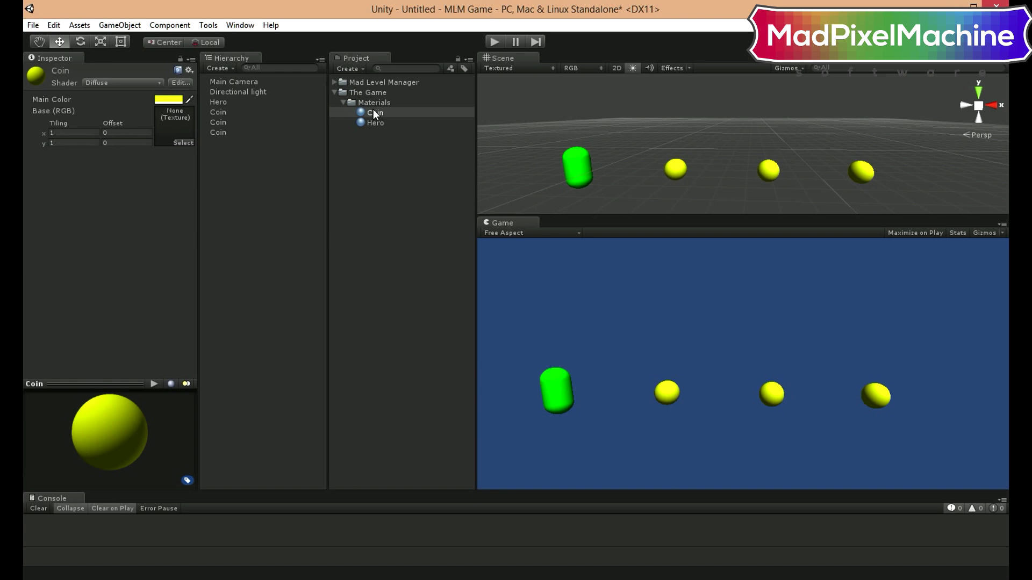
Create a folder named Scenes inside The Game.
click(368, 93)
right_click(368, 92)
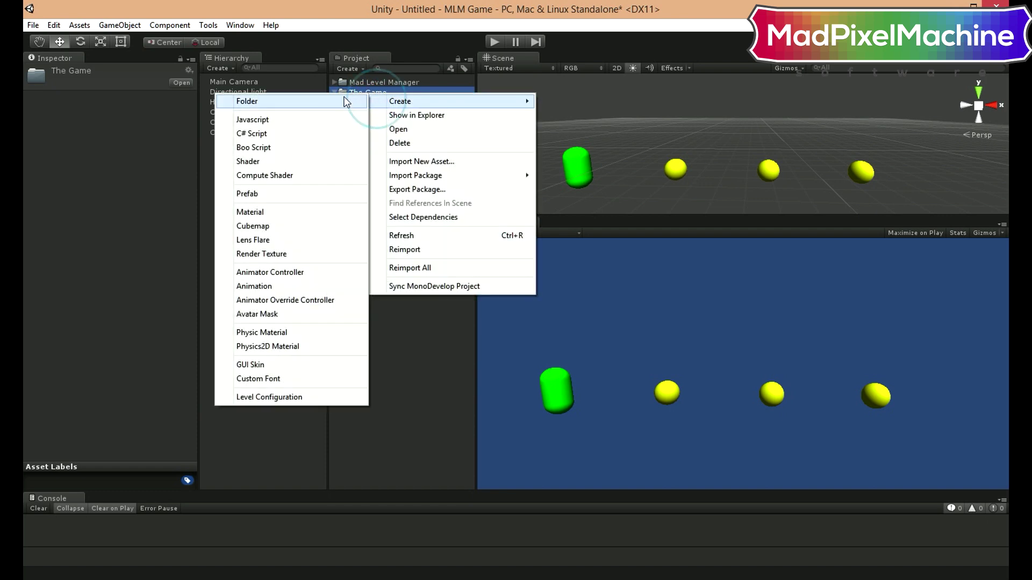
click(321, 101)
text(S)
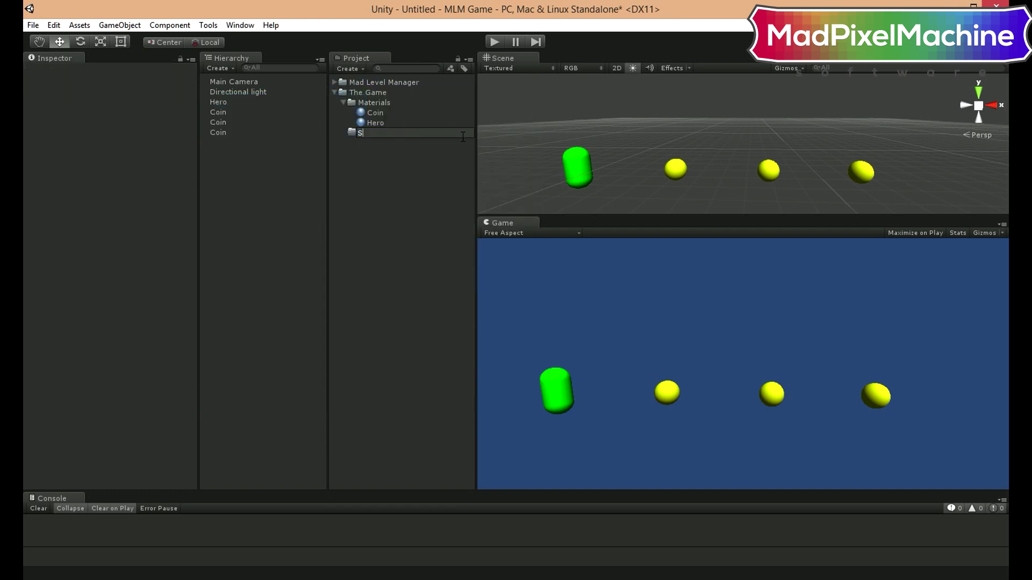
text(cenes)
key(Return)
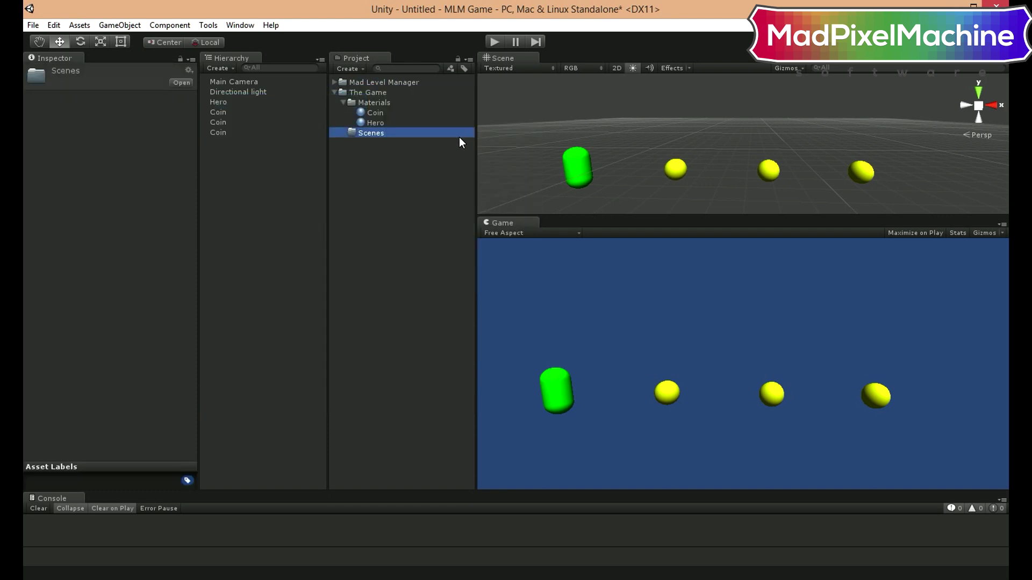
Save the current scene as Game Level in The Game/Scenes.
click(34, 25)
click(36, 71)
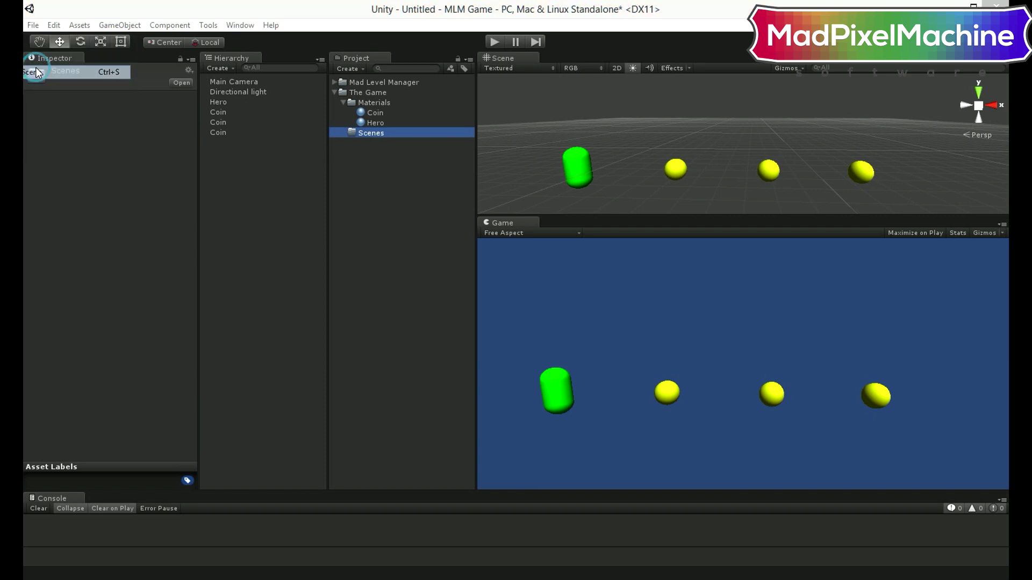
double_click(171, 136)
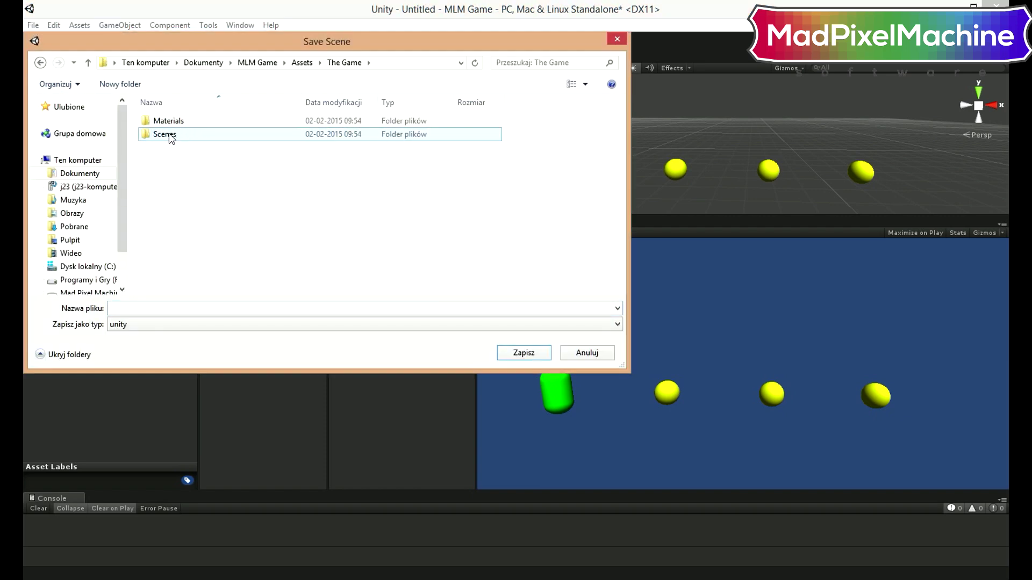
double_click(171, 136)
click(167, 306)
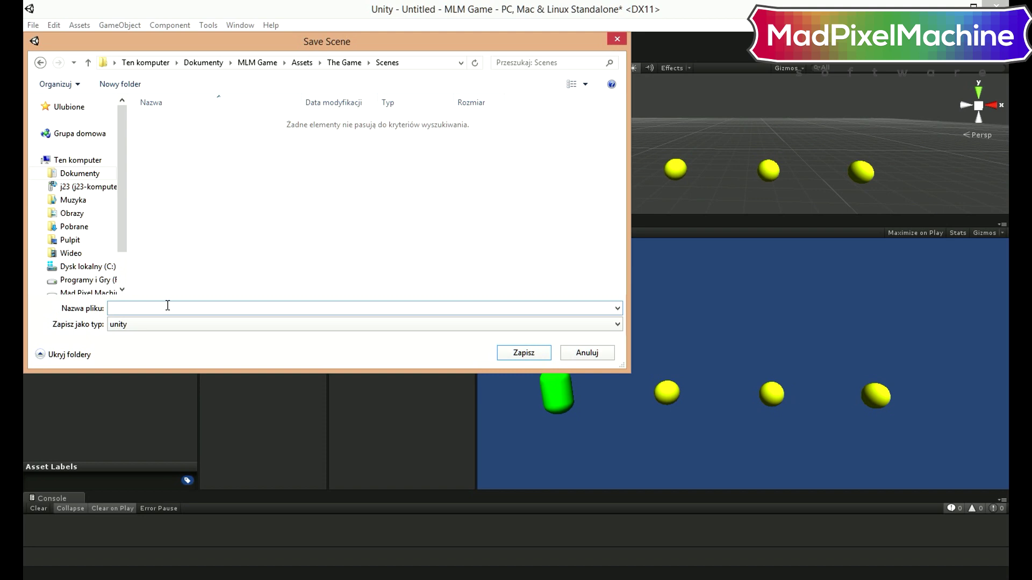
text(Game )
text(Level)
key(Return)
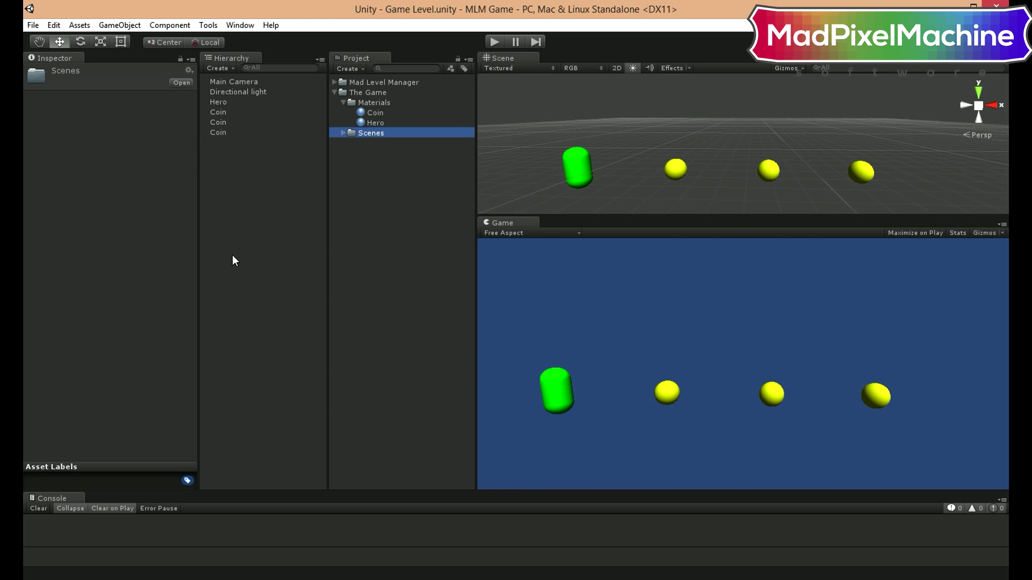
Expand the Scenes folder in the Project panel to show the Game Level scene.
click(343, 133)
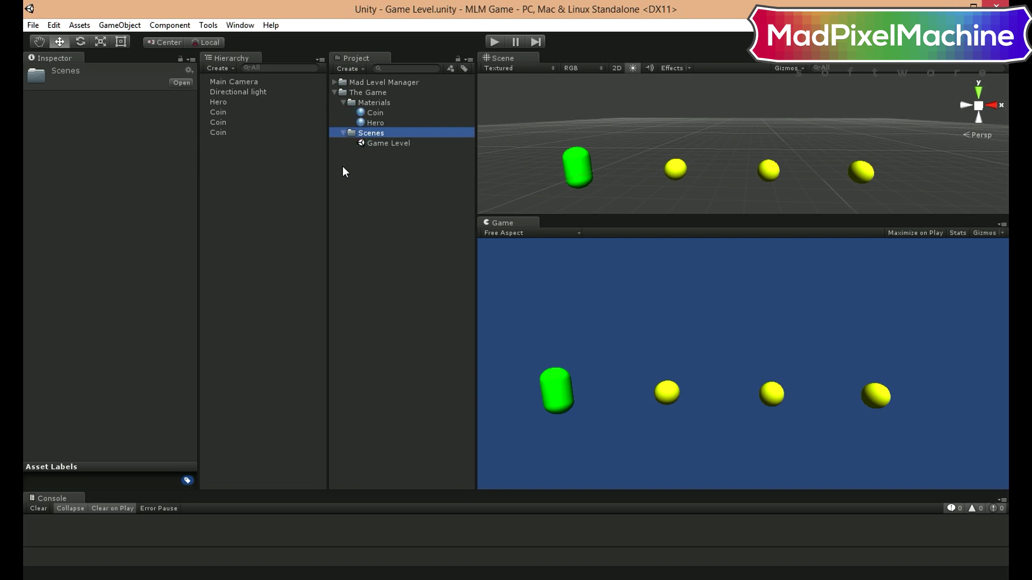